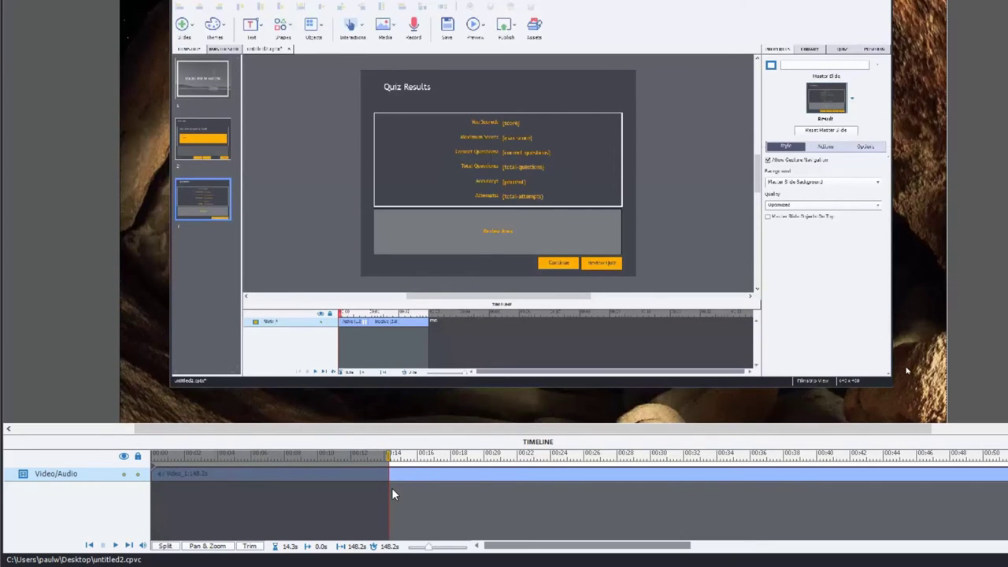
Scrub through the video timeline to locate where the True/False question containing the person's name is shown
{"action": "left_click", "coordinate": [435, 455]}
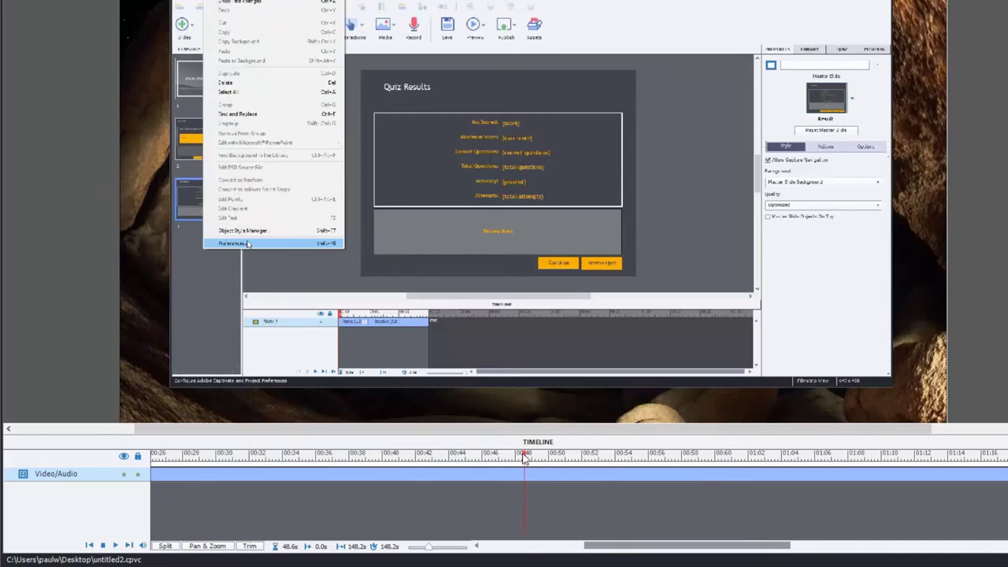
{"action": "left_click_drag", "start_coordinate": [526, 454], "coordinate": [933, 471]}
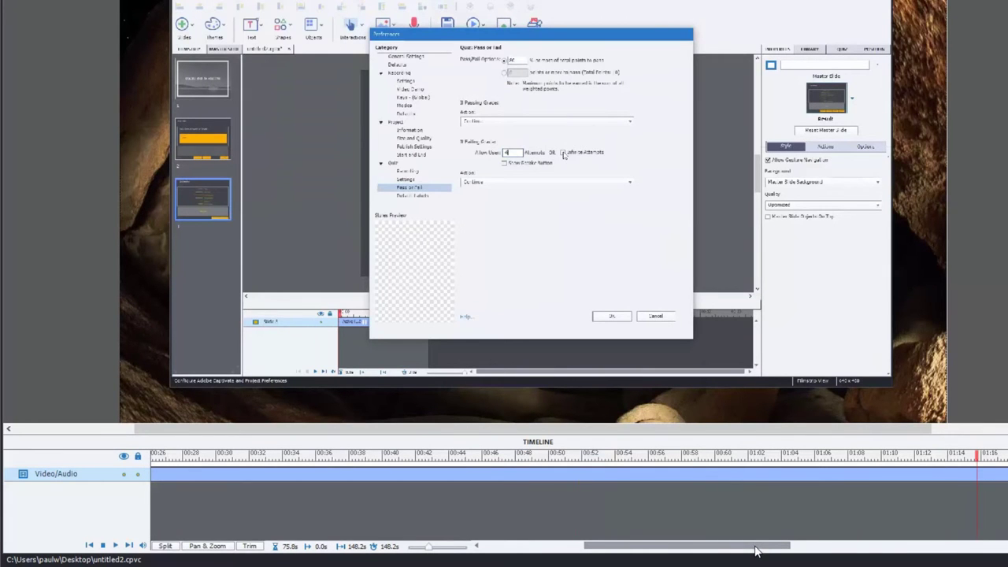
{"action": "left_click_drag", "start_coordinate": [760, 547], "coordinate": [911, 547]}
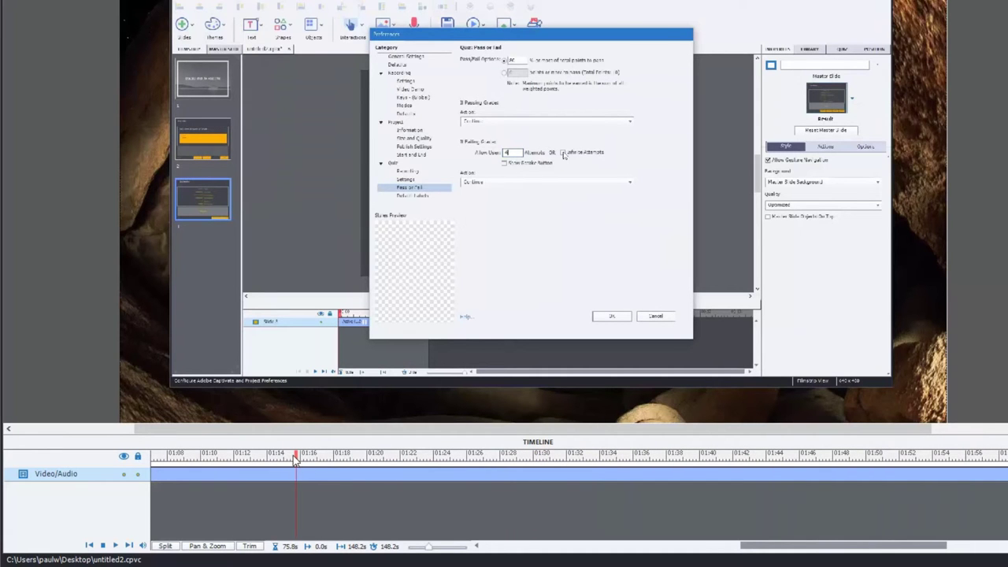
{"action": "left_click_drag", "start_coordinate": [296, 455], "coordinate": [794, 469]}
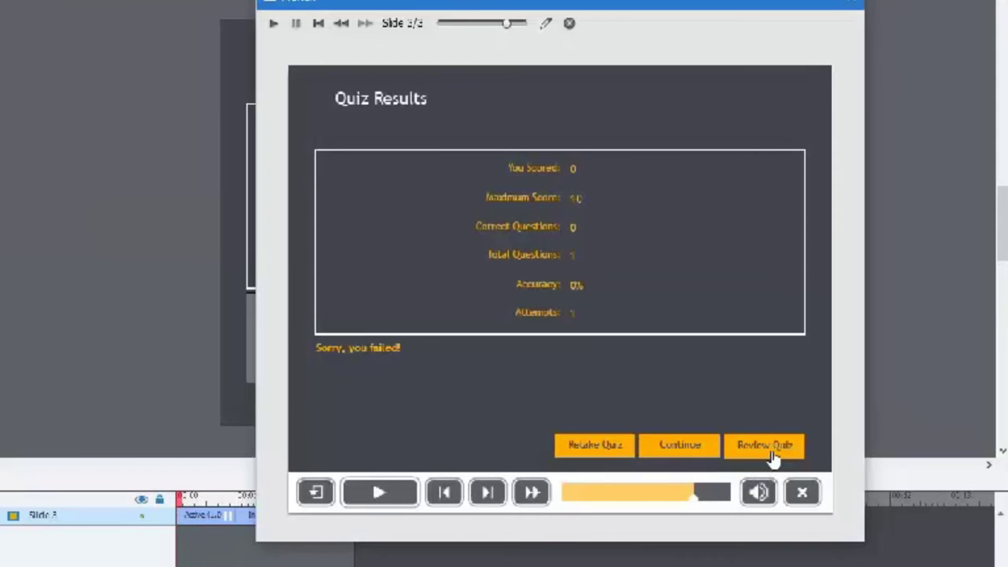
{"action": "left_click", "coordinate": [765, 446]}
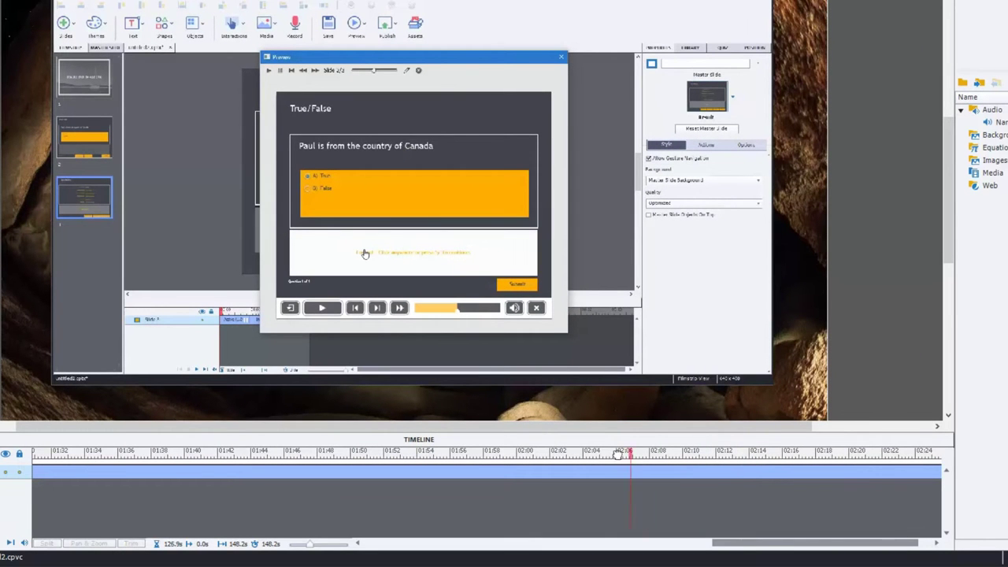
{"action": "left_click", "coordinate": [365, 253]}
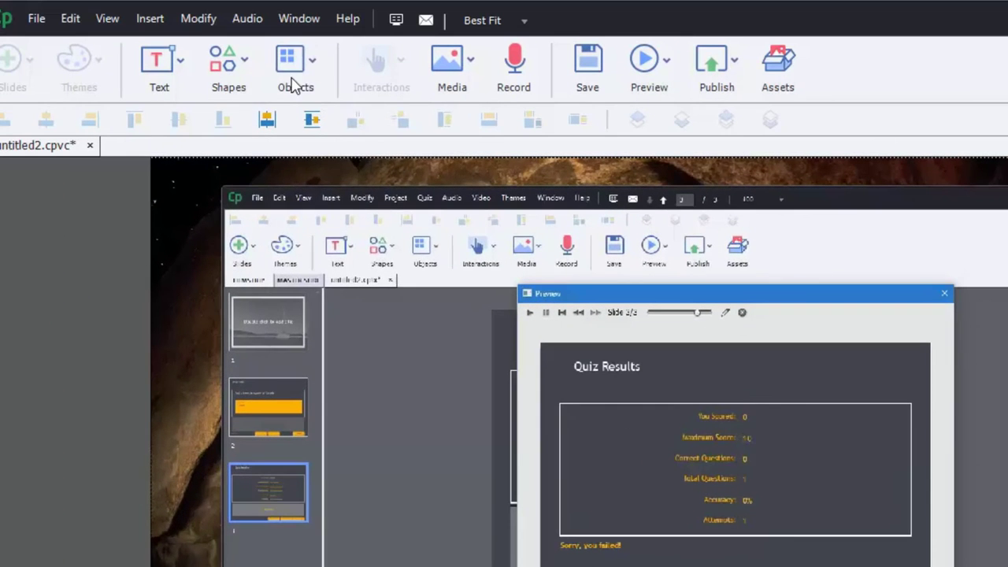
Draw a small rectangle smart shape over the person's name at the start of the True/False question text
{"action": "left_click", "coordinate": [296, 49]}
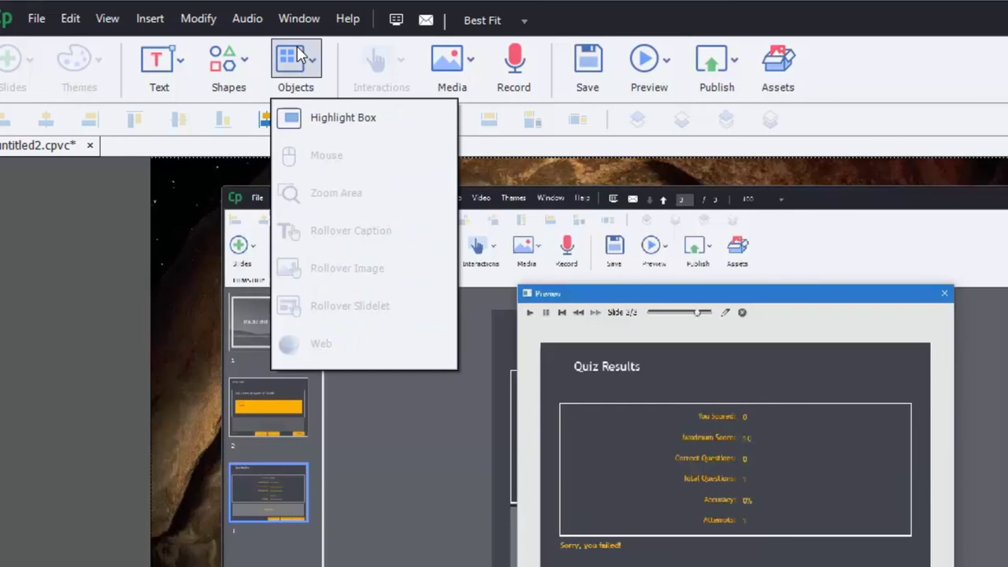
{"action": "left_click", "coordinate": [239, 63]}
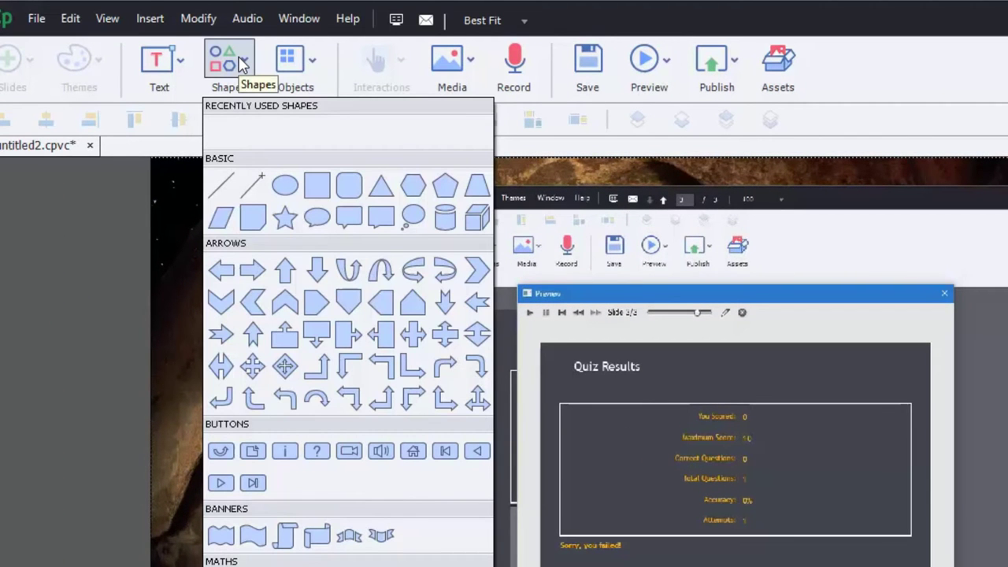
{"action": "left_click", "coordinate": [316, 187]}
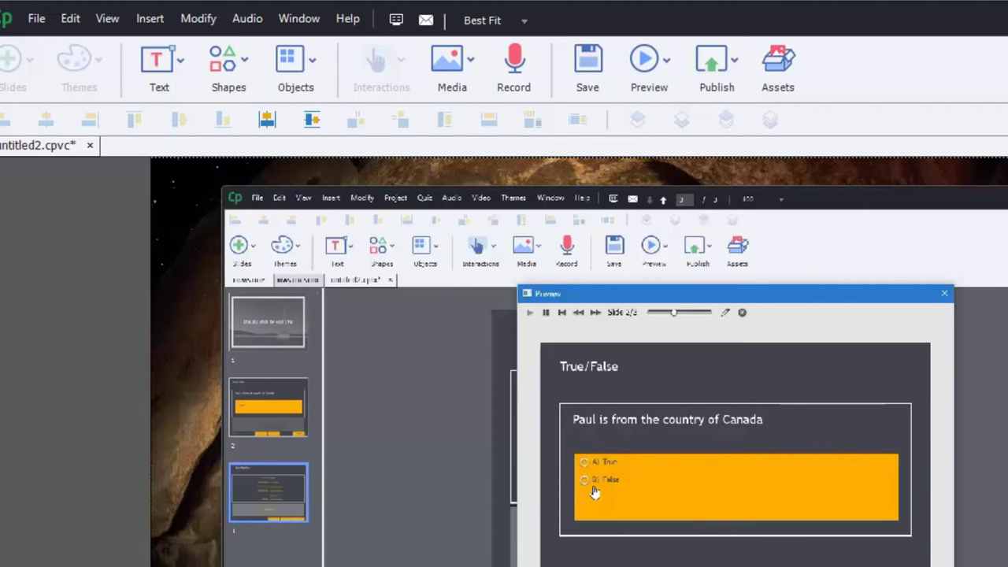
{"action": "left_click", "coordinate": [240, 65]}
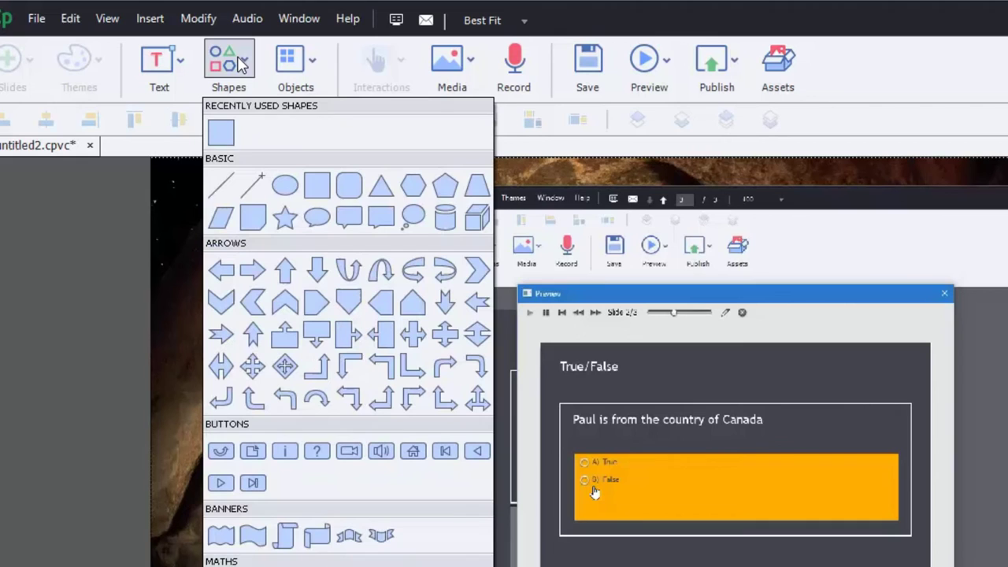
{"action": "left_click", "coordinate": [223, 136]}
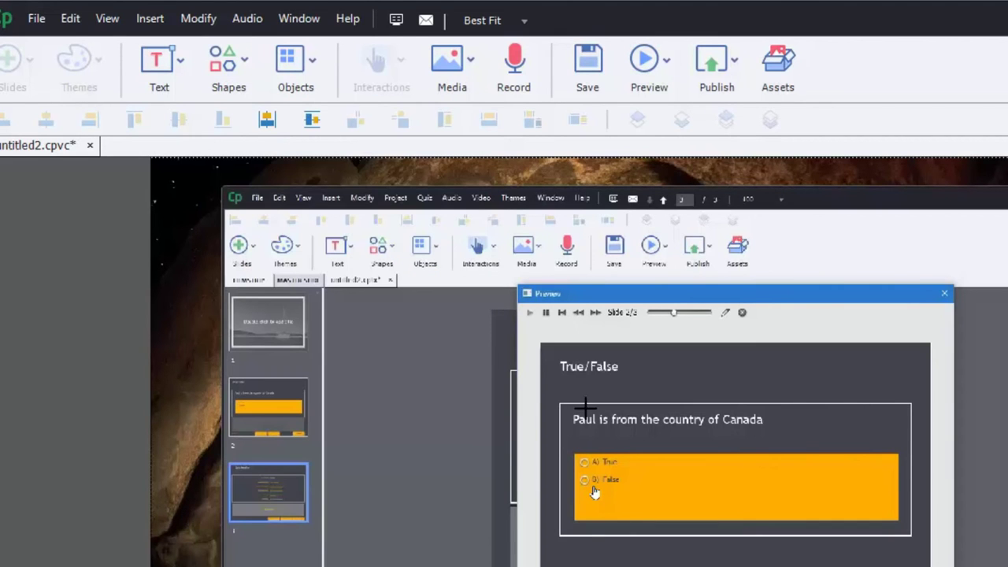
{"action": "left_click_drag", "start_coordinate": [564, 408], "coordinate": [600, 427]}
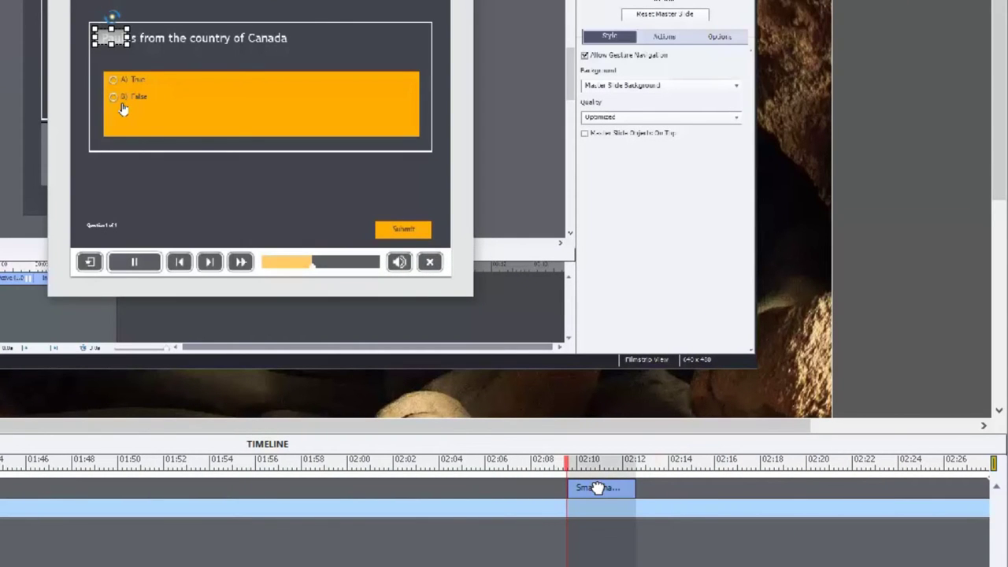
Align the rectangle's start on the timeline with the moment the question reappears, just after 02:08
{"action": "left_click_drag", "start_coordinate": [598, 488], "coordinate": [539, 457]}
{"action": "left_click", "coordinate": [560, 460]}
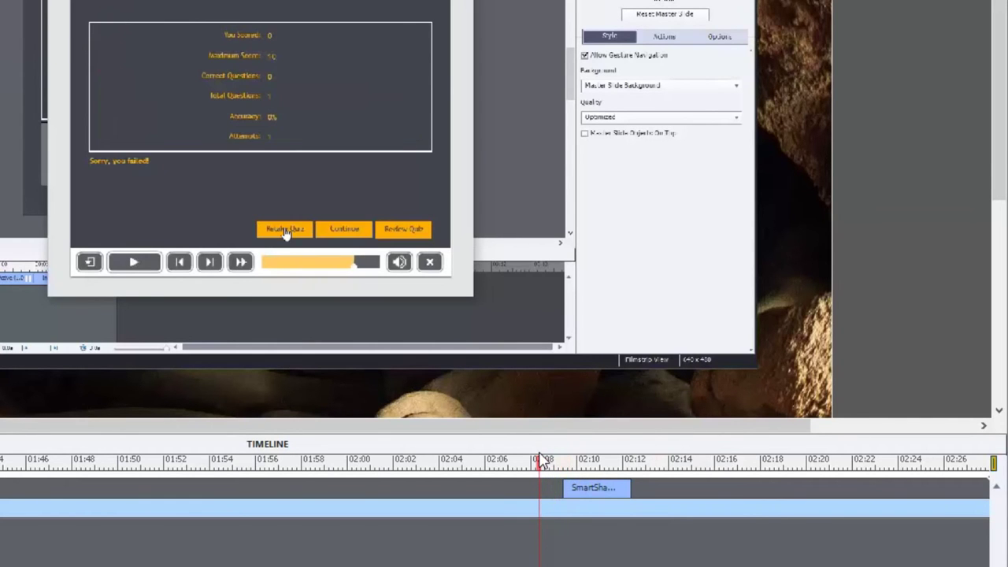
{"action": "left_click_drag", "start_coordinate": [564, 489], "coordinate": [543, 486]}
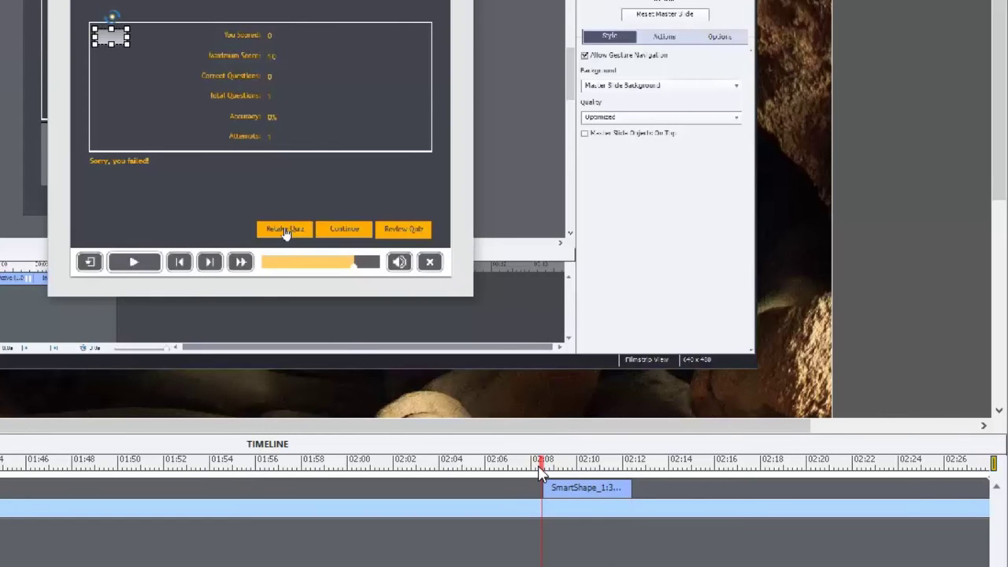
{"action": "left_click", "coordinate": [542, 461]}
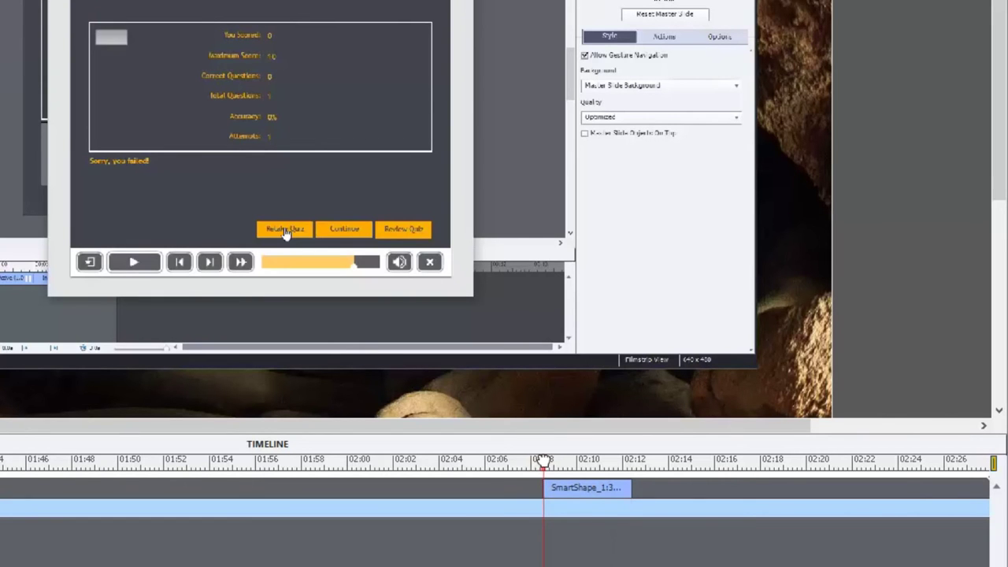
{"action": "left_click_drag", "start_coordinate": [542, 460], "coordinate": [546, 461]}
{"action": "left_click", "coordinate": [285, 229]}
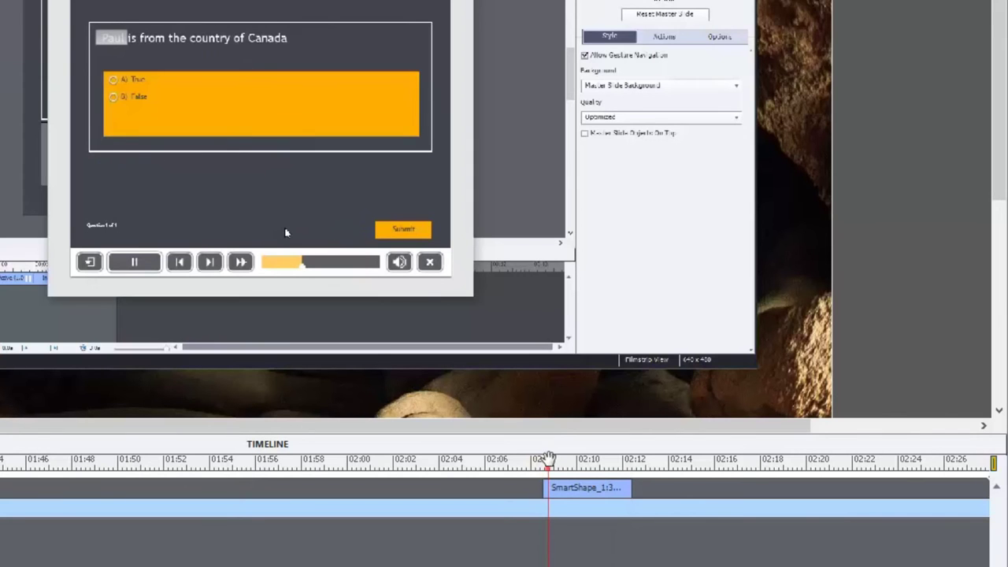
{"action": "left_click", "coordinate": [568, 488]}
{"action": "left_click_drag", "start_coordinate": [568, 488], "coordinate": [572, 488]}
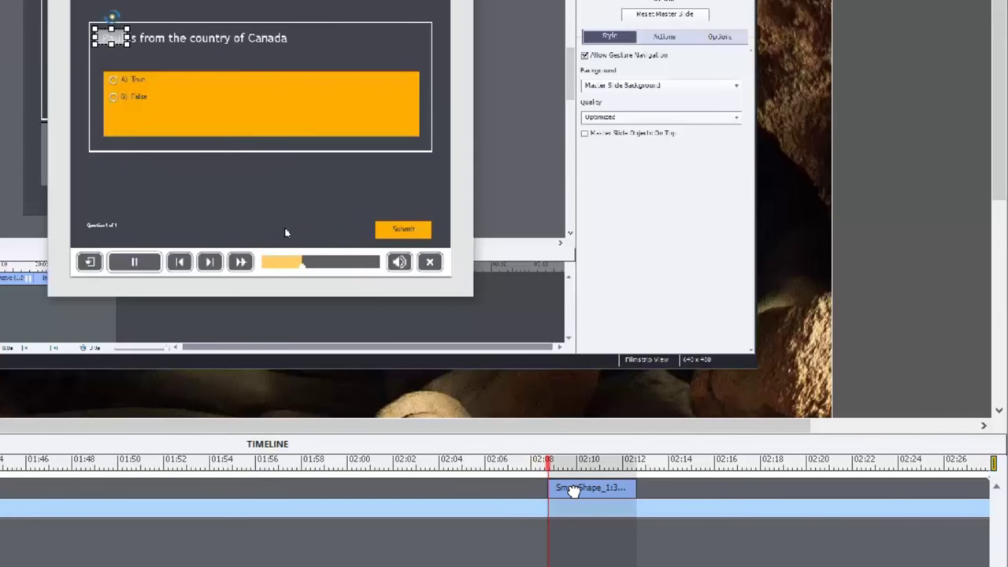
Extend the rectangle's duration to the end of the video and slightly adjust its size over the name
{"action": "left_click_drag", "start_coordinate": [636, 488], "coordinate": [965, 488]}
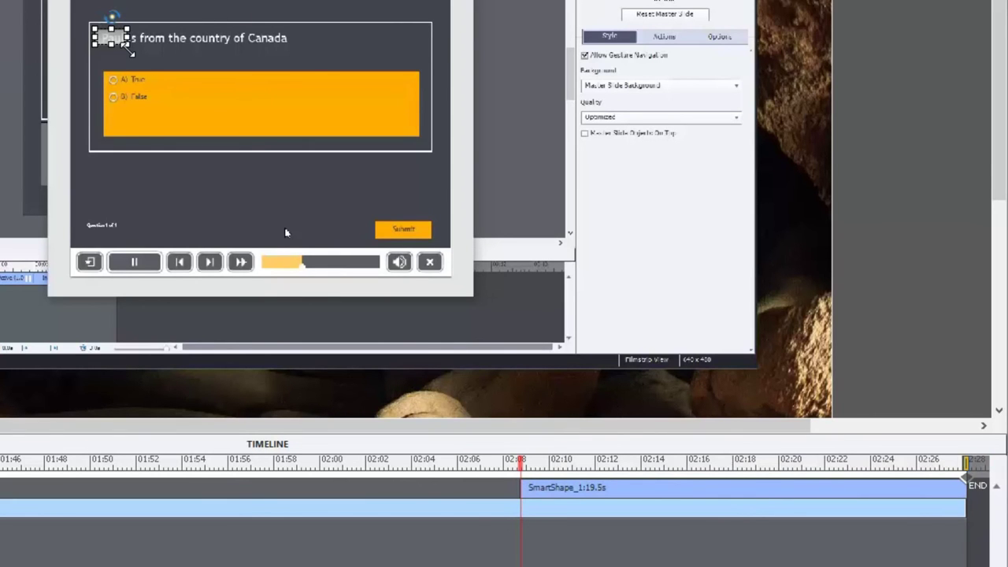
{"action": "left_click_drag", "start_coordinate": [129, 46], "coordinate": [132, 49]}
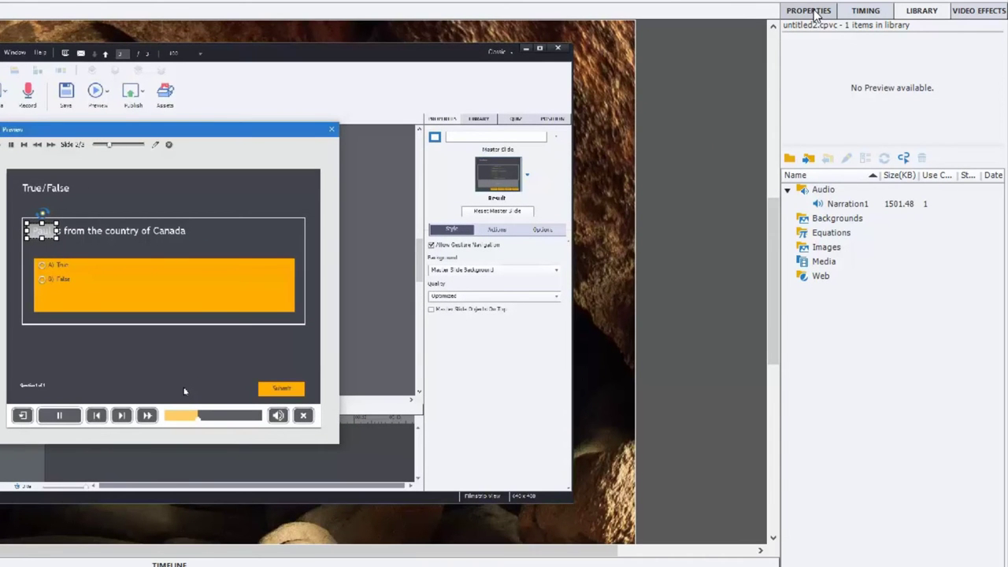
Give the rectangle an image fill at 100% opacity, using the light blue texture swatch
{"action": "left_click", "coordinate": [812, 12]}
{"action": "left_click", "coordinate": [827, 272]}
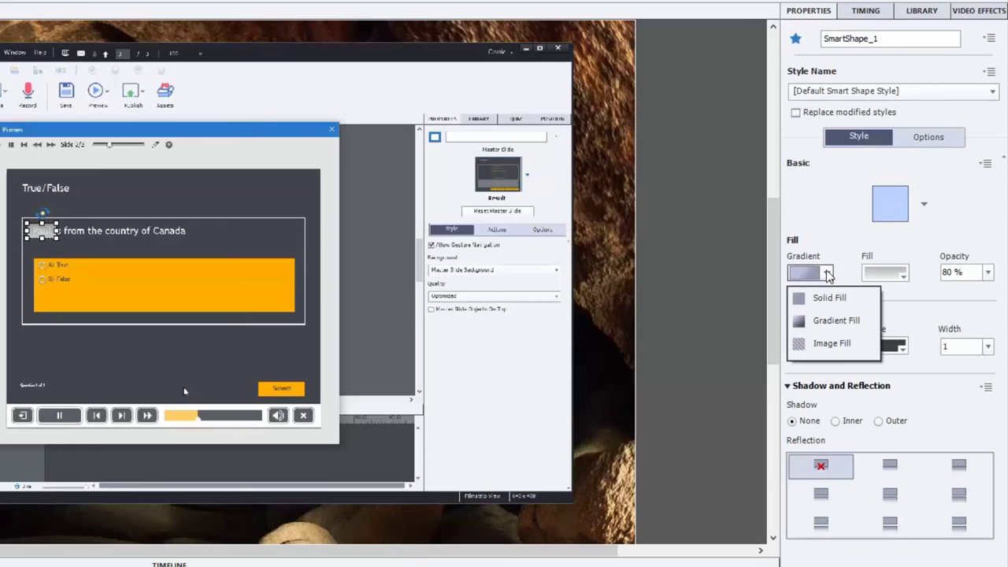
{"action": "left_click", "coordinate": [823, 344]}
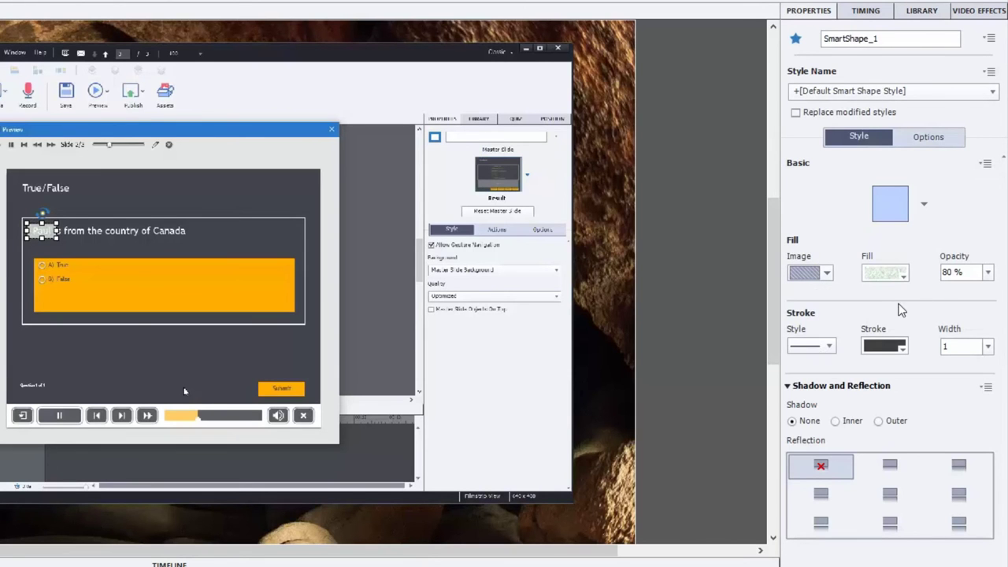
{"action": "left_click", "coordinate": [987, 271]}
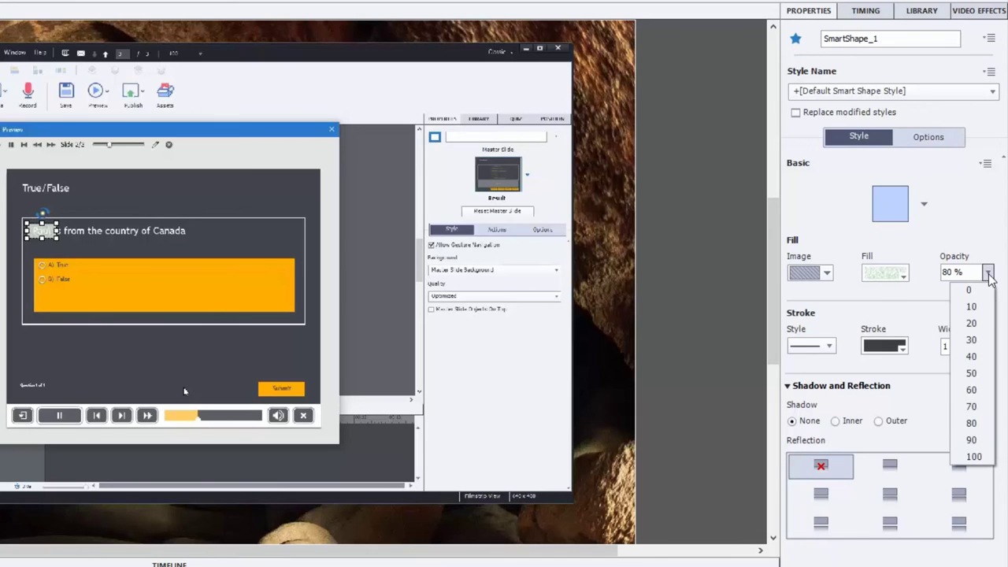
{"action": "left_click", "coordinate": [975, 455]}
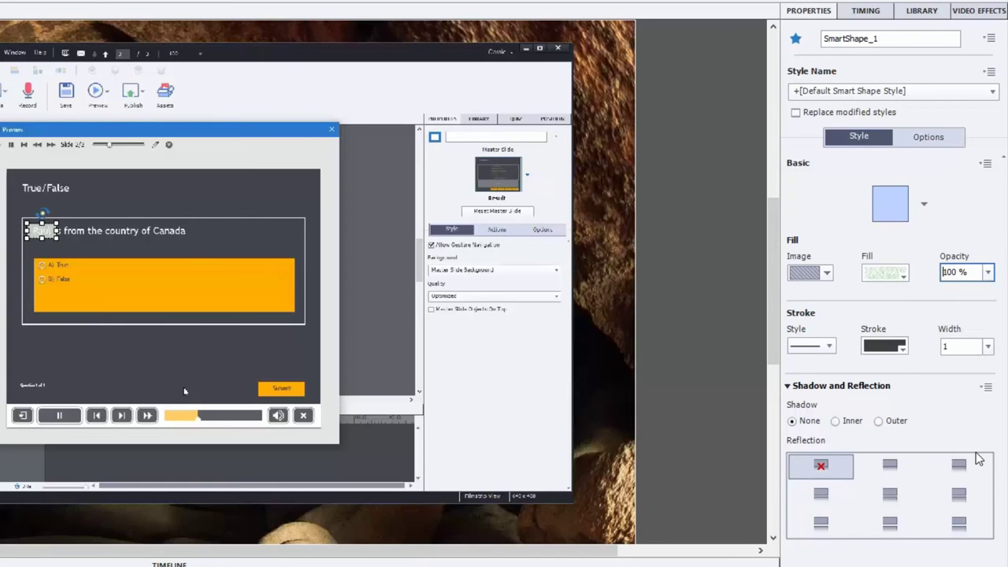
{"action": "left_click", "coordinate": [903, 274]}
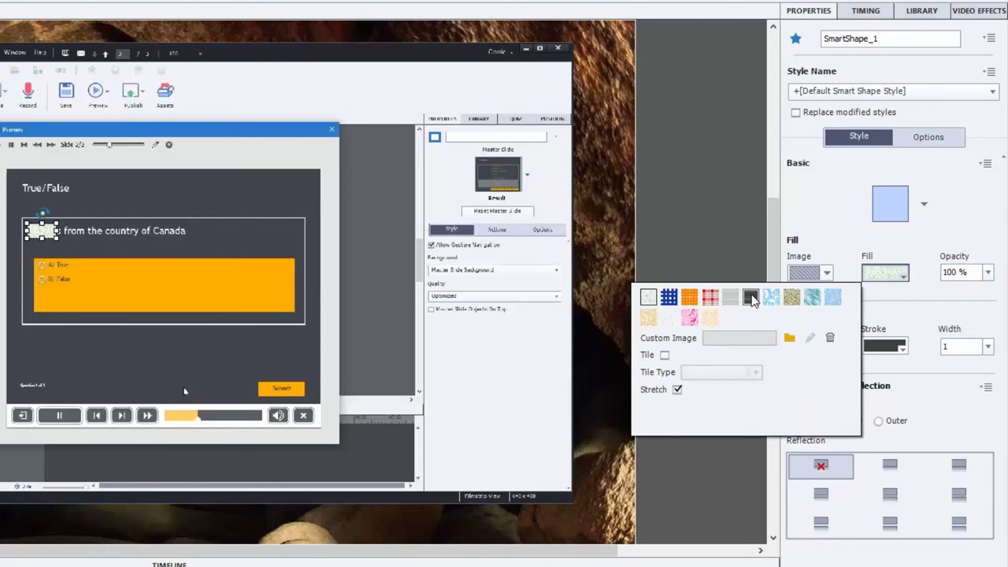
{"action": "left_click", "coordinate": [751, 297]}
{"action": "left_click", "coordinate": [832, 298]}
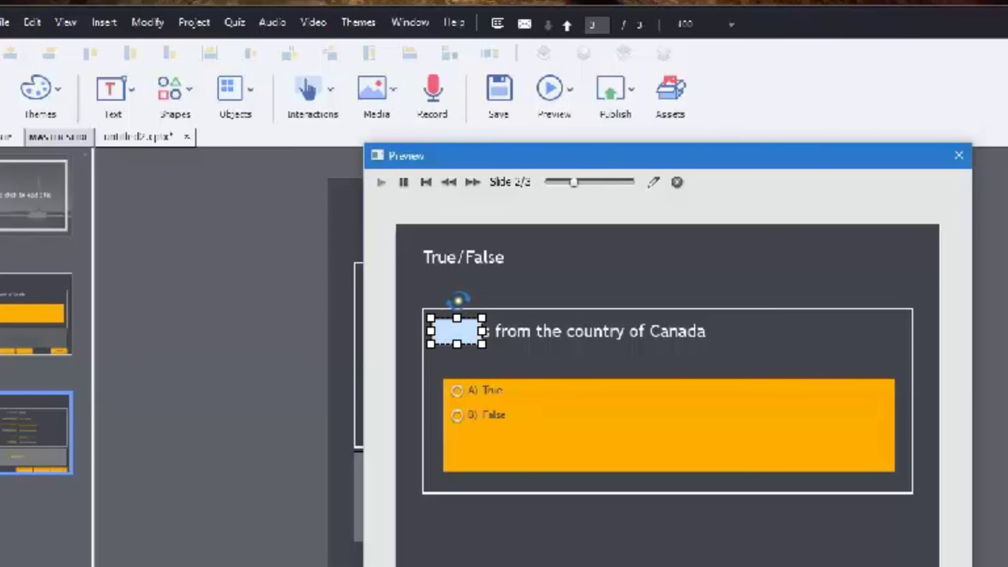
Widen the rectangle to cover the name and the word "is" completely, make its fill black, and deselect it
{"action": "left_click", "coordinate": [471, 335]}
{"action": "left_click_drag", "start_coordinate": [477, 334], "coordinate": [486, 335]}
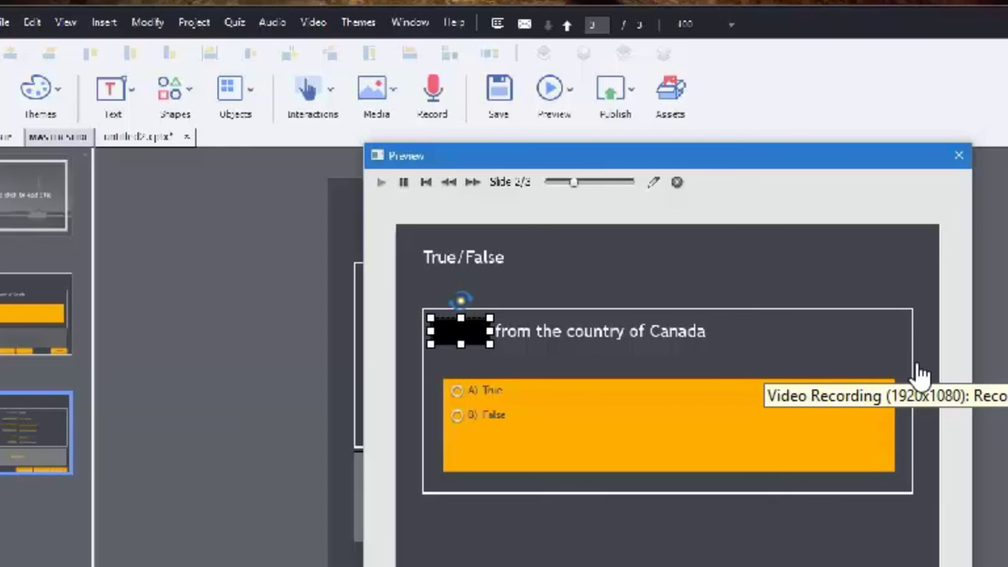
{"action": "key", "text": "Escape"}
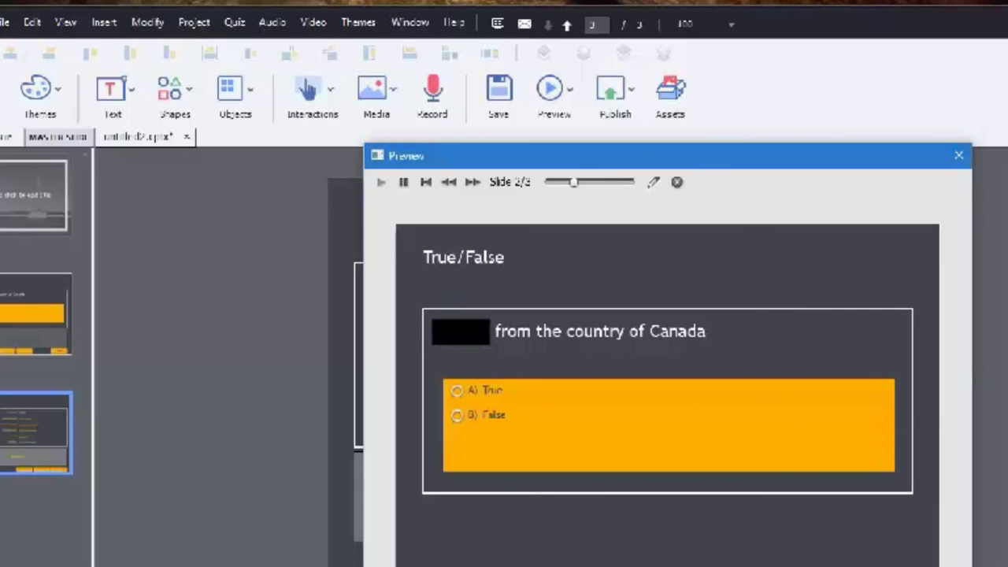